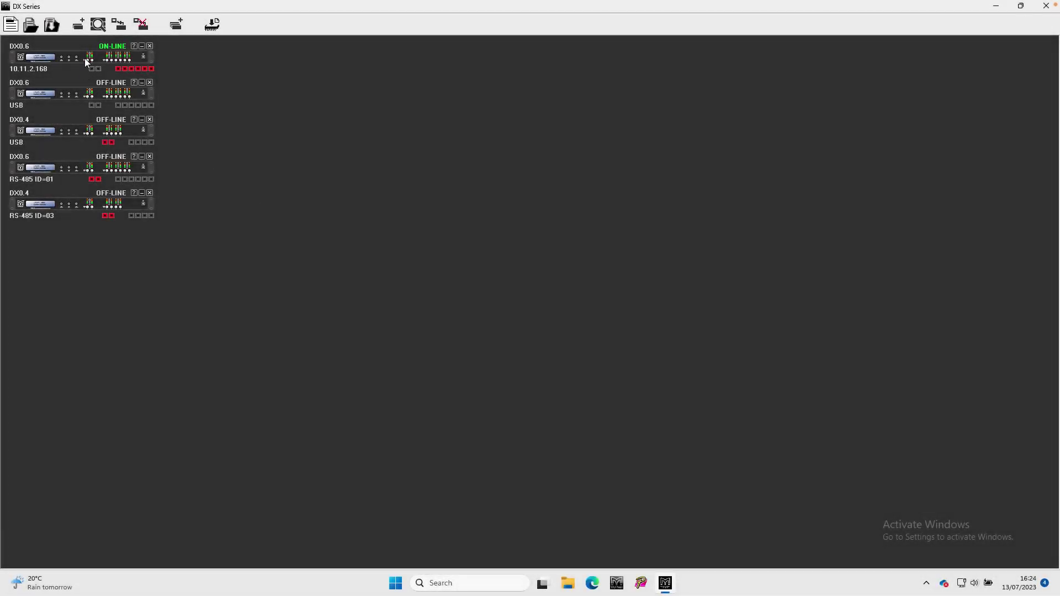
# - Open the on-line DX0.6 control window, showing P6: Factory Preset with all six outputs muted
pyautogui.doubleClick(84, 56)
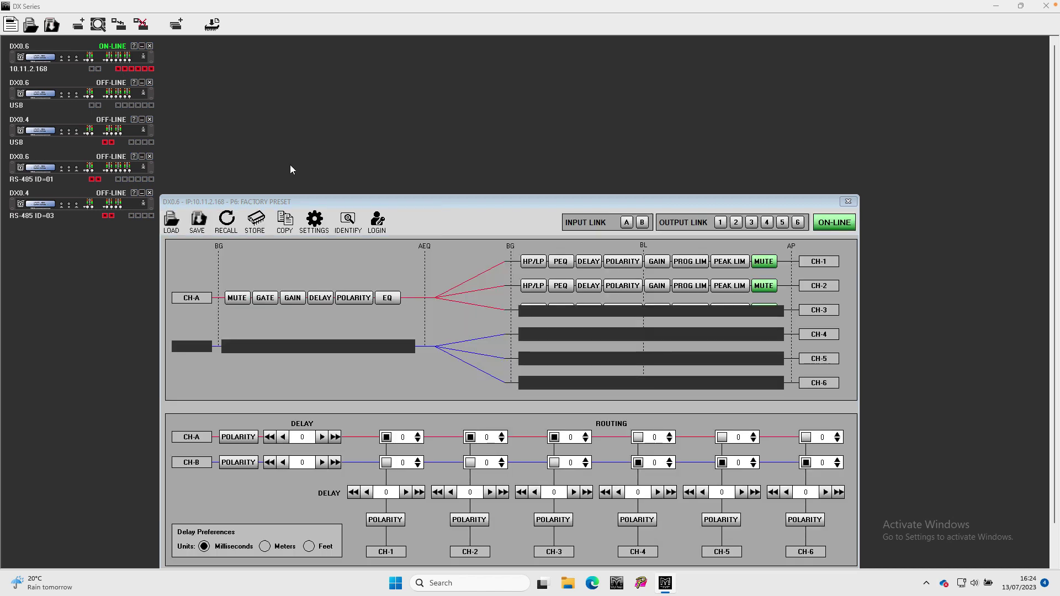
pyautogui.moveTo(369, 202); pyautogui.dragTo(386, 112)
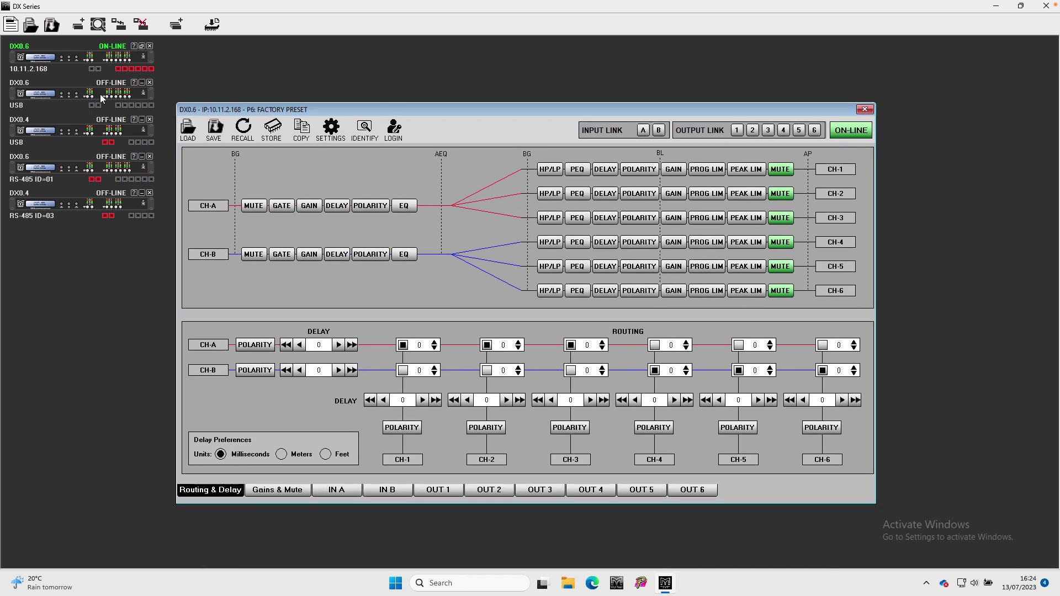
pyautogui.click(75, 135)
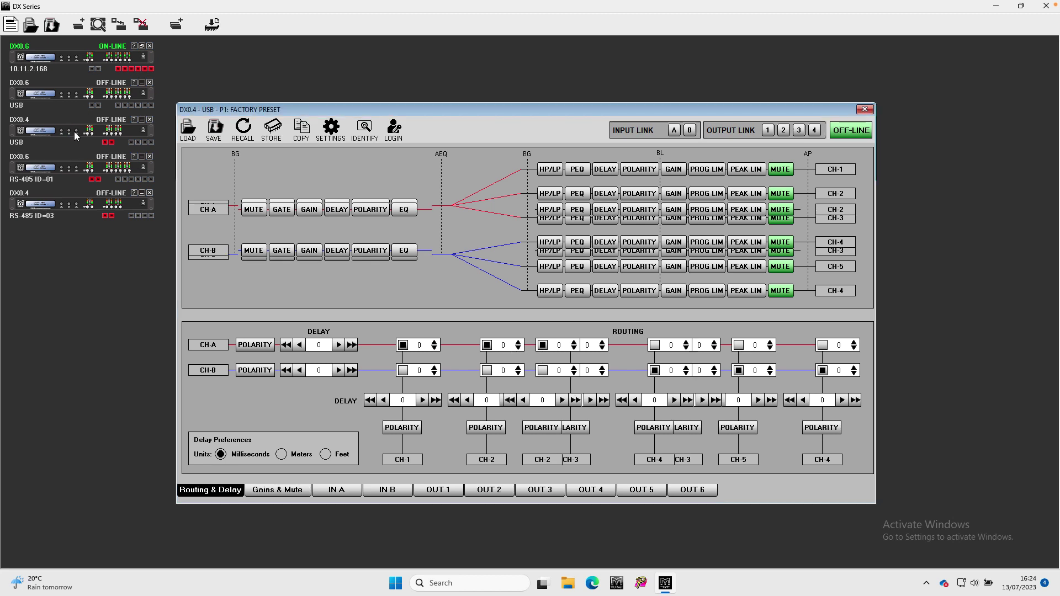
pyautogui.click(68, 165)
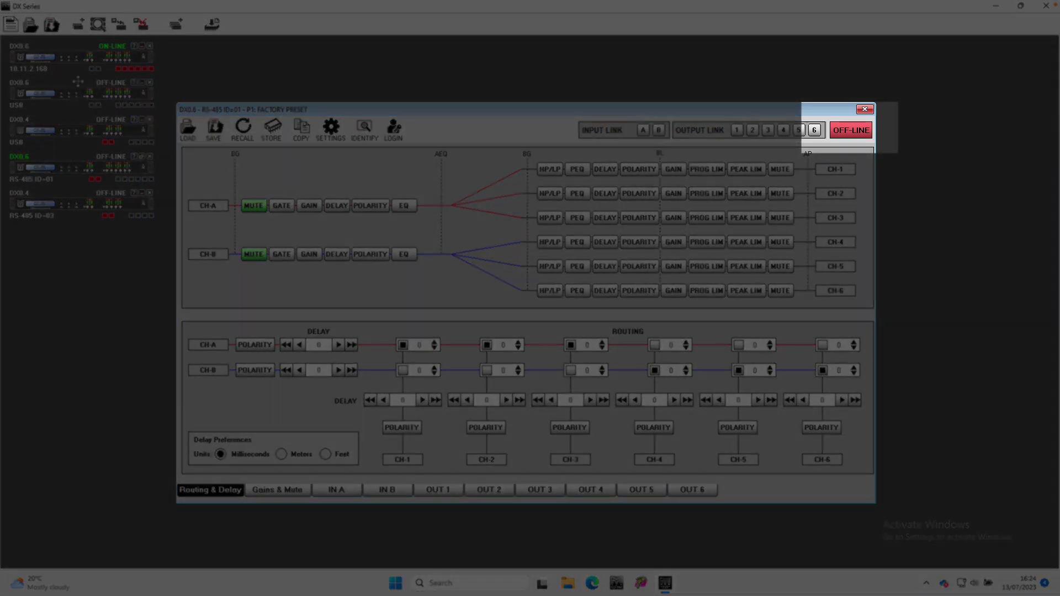
pyautogui.click(79, 57)
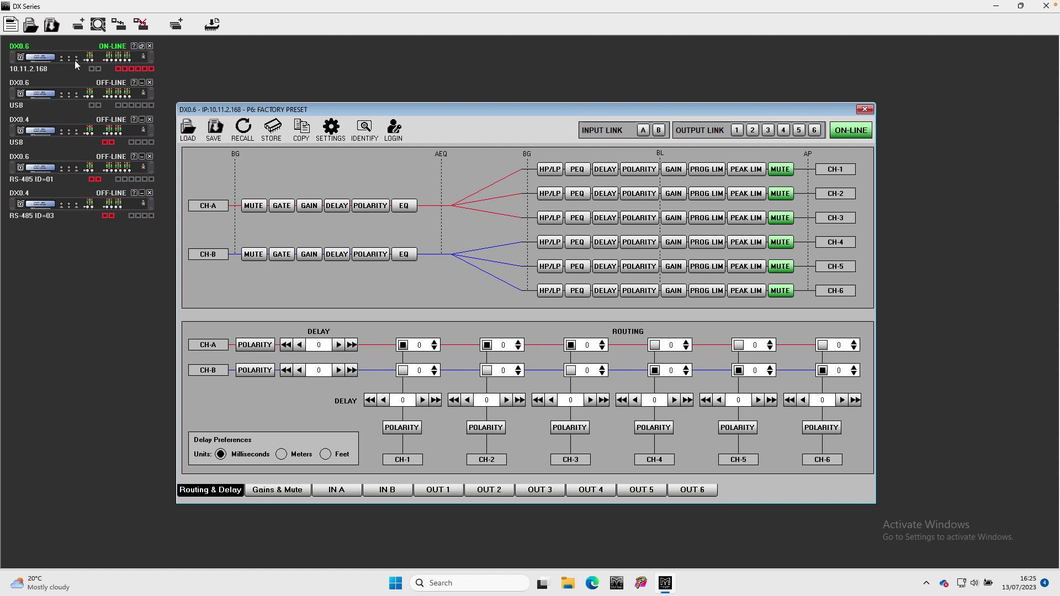
# - Switch the editor to the off-line DX0.4 USB unit with its P1: Factory Preset
pyautogui.doubleClick(70, 131)
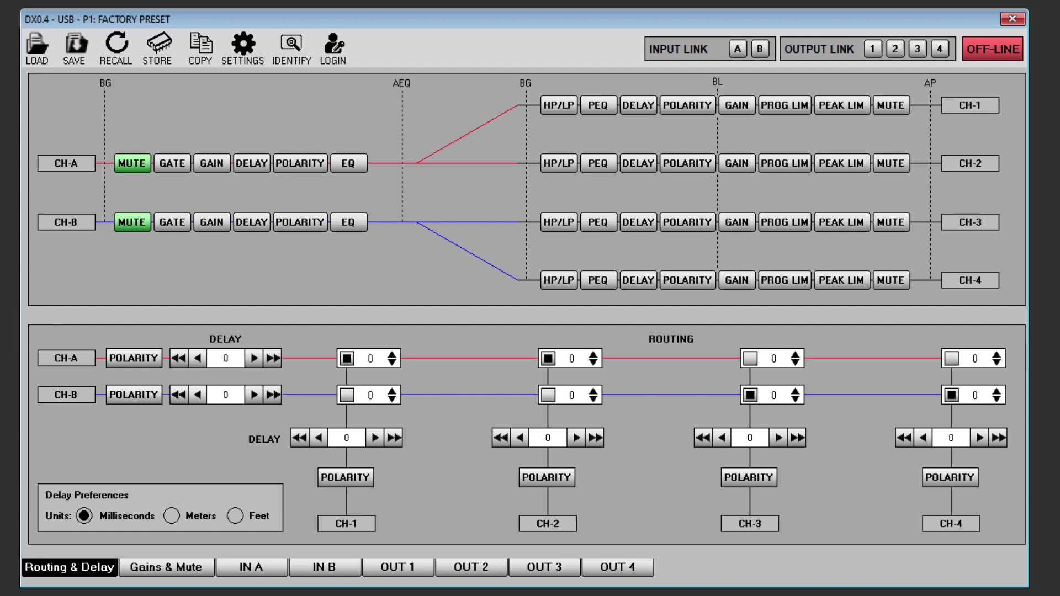
# - Review the Gains & Mute, IN A, IN B and OUT 1 pages, ending on DX0.6 Routing & Delay
pyautogui.click(142, 567)
pyautogui.click(245, 570)
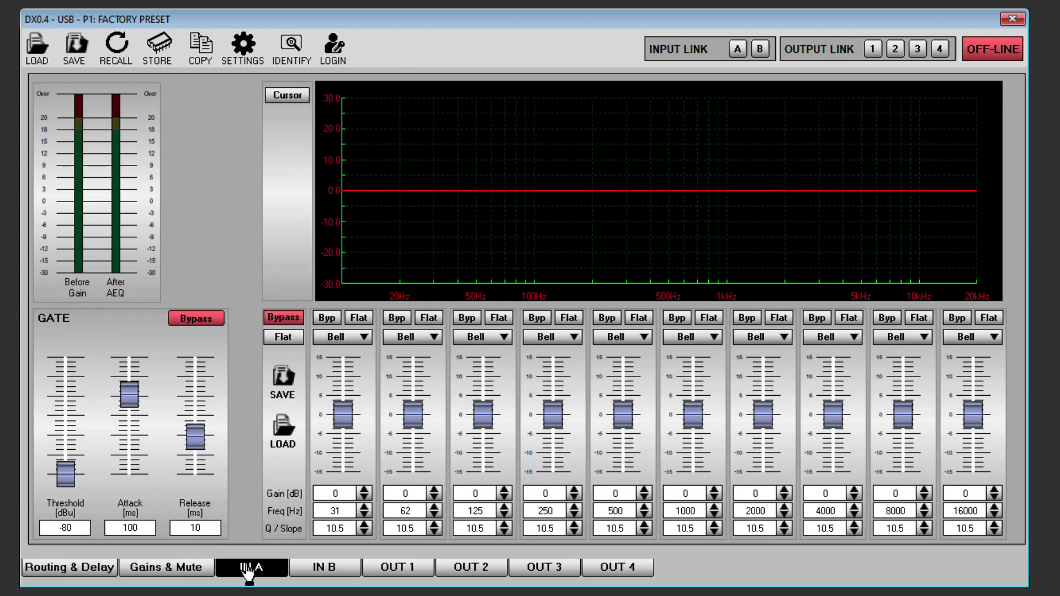
pyautogui.click(301, 571)
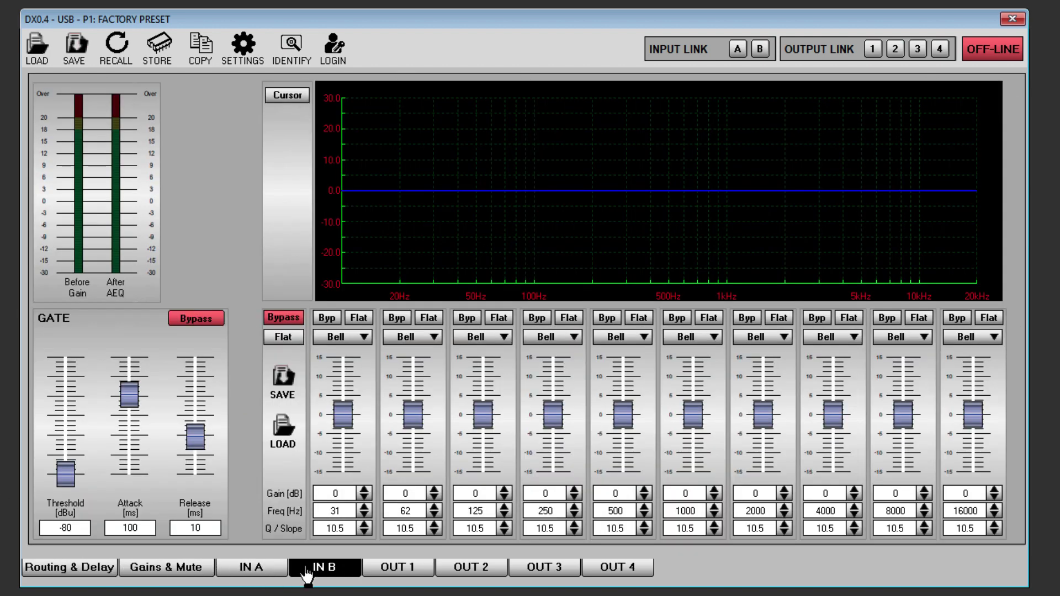
pyautogui.click(393, 570)
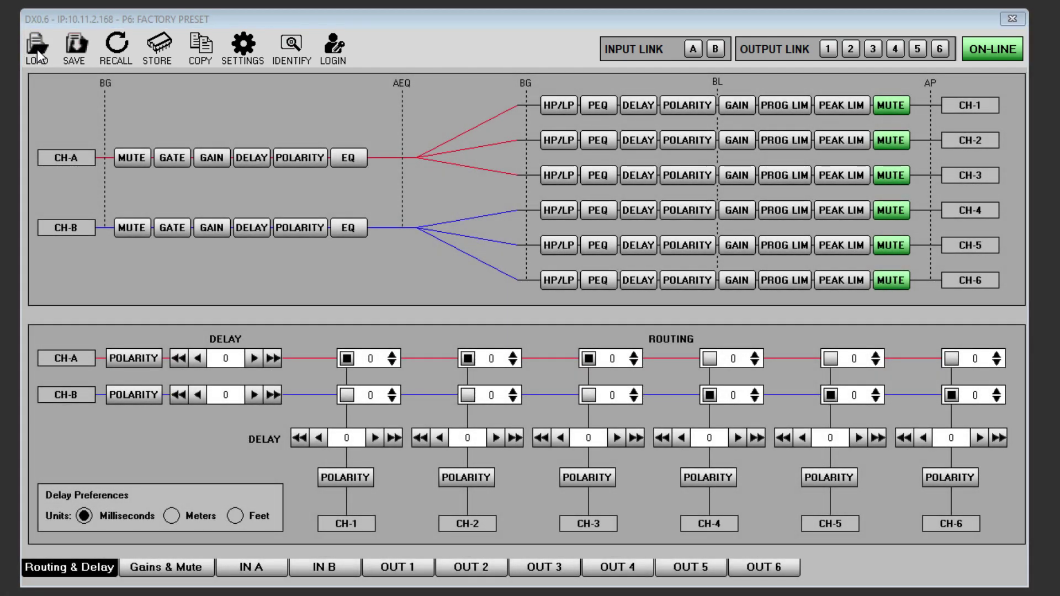
# - Load DX0.6 Demo.o26 from the CDD folder into the on-line DX0.6
pyautogui.click(38, 49)
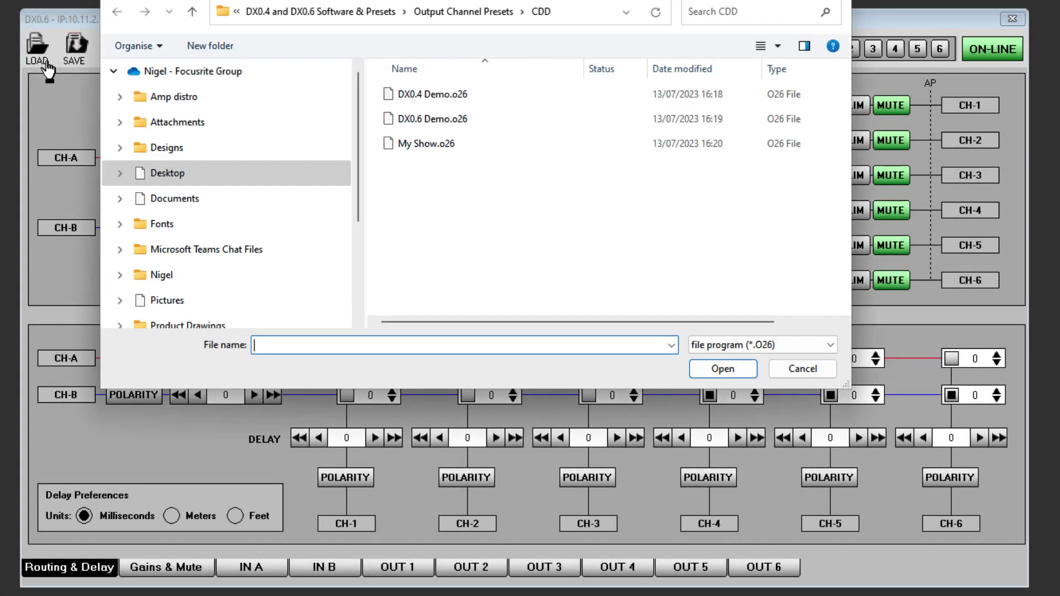
pyautogui.click(417, 124)
pyautogui.click(709, 369)
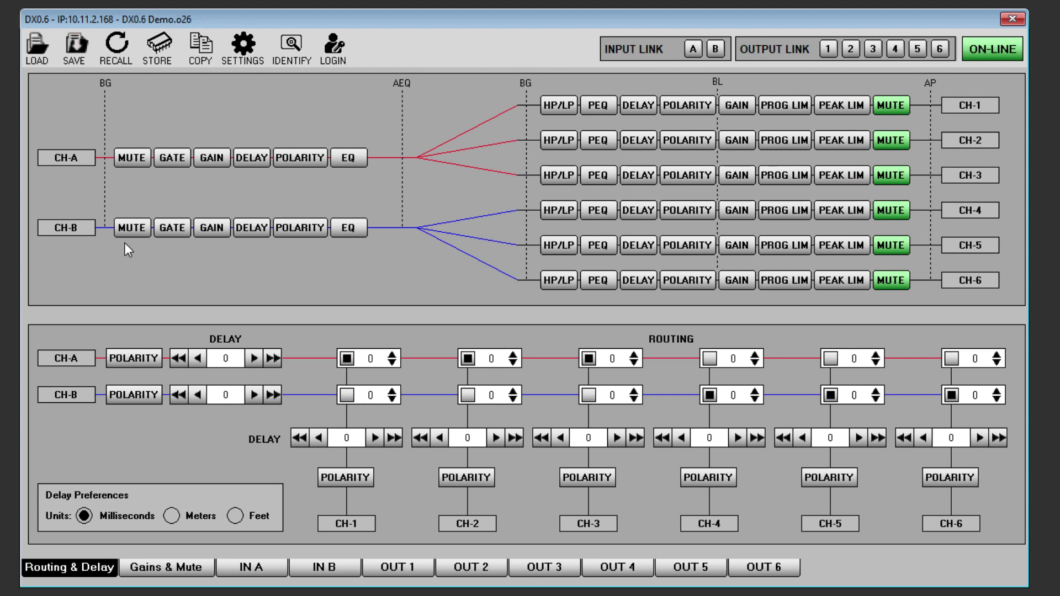
# - Save the current DX0.6 program as 'New Show' in the CDD presets folder
pyautogui.click(75, 48)
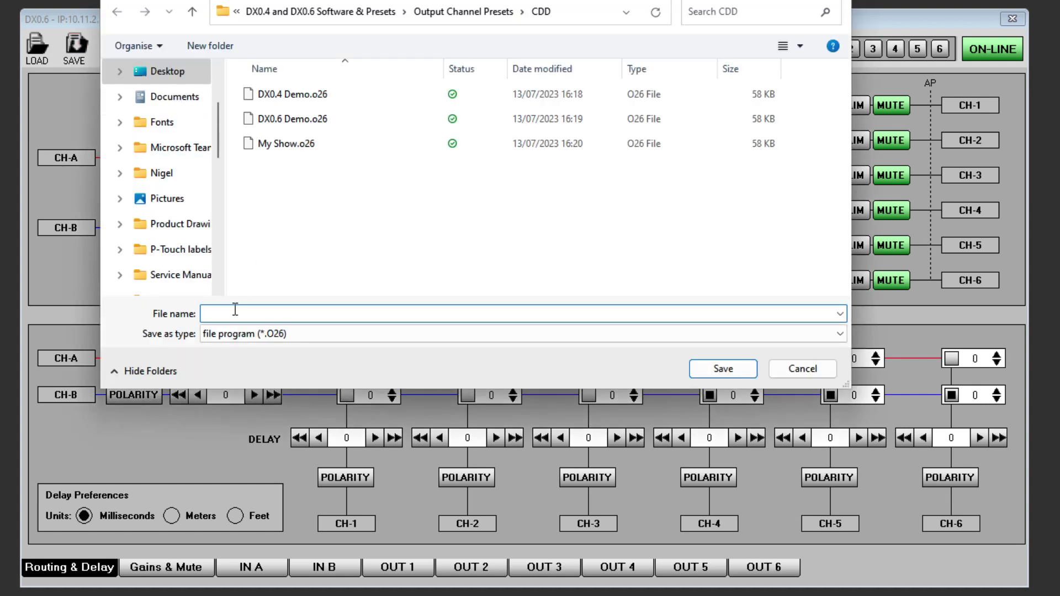
pyautogui.write('New Show')
pyautogui.click(708, 370)
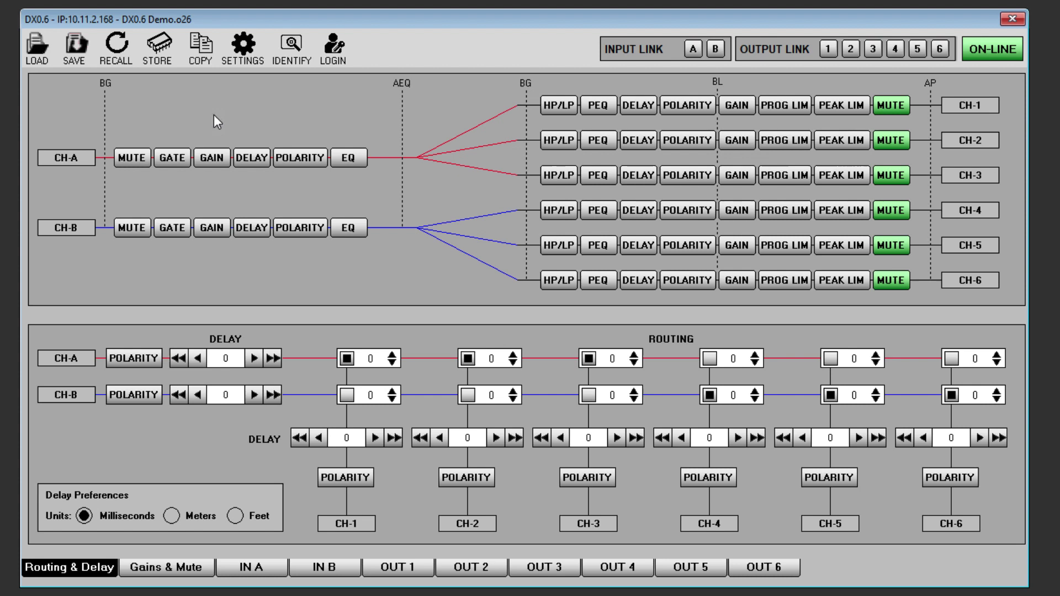
# - Recall memory program 30: SX112 & FP6 onto the DX0.6, confirming the overwrite
pyautogui.click(117, 50)
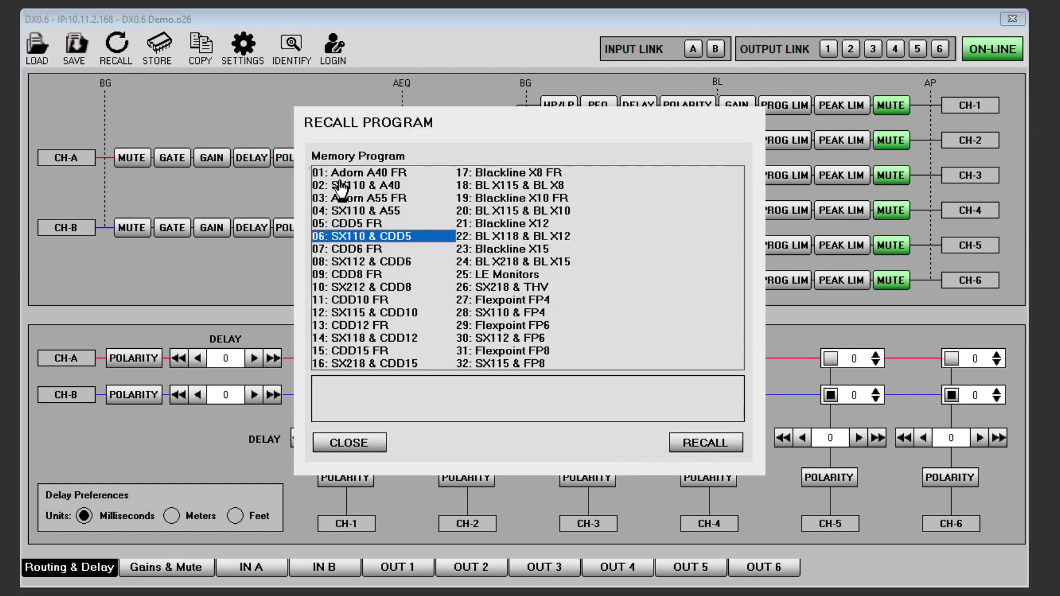
pyautogui.click(342, 186)
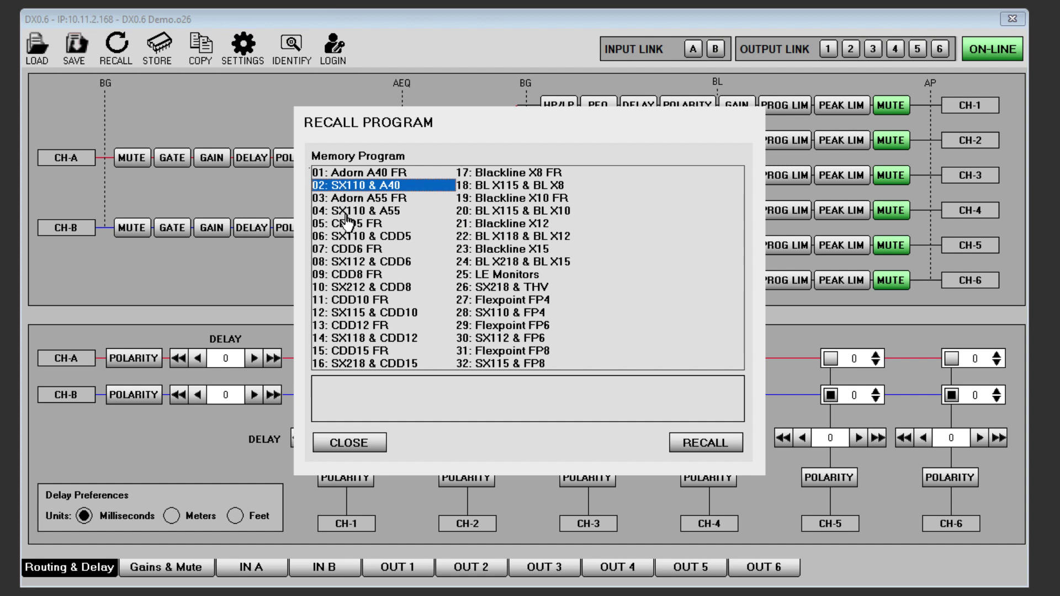
pyautogui.click(345, 286)
pyautogui.click(491, 211)
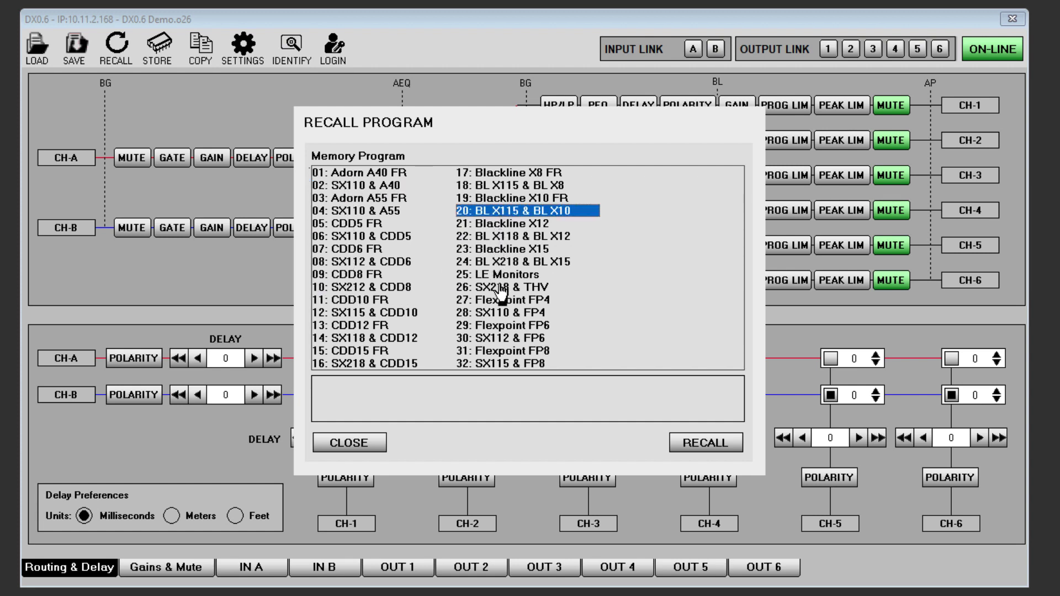
pyautogui.click(500, 339)
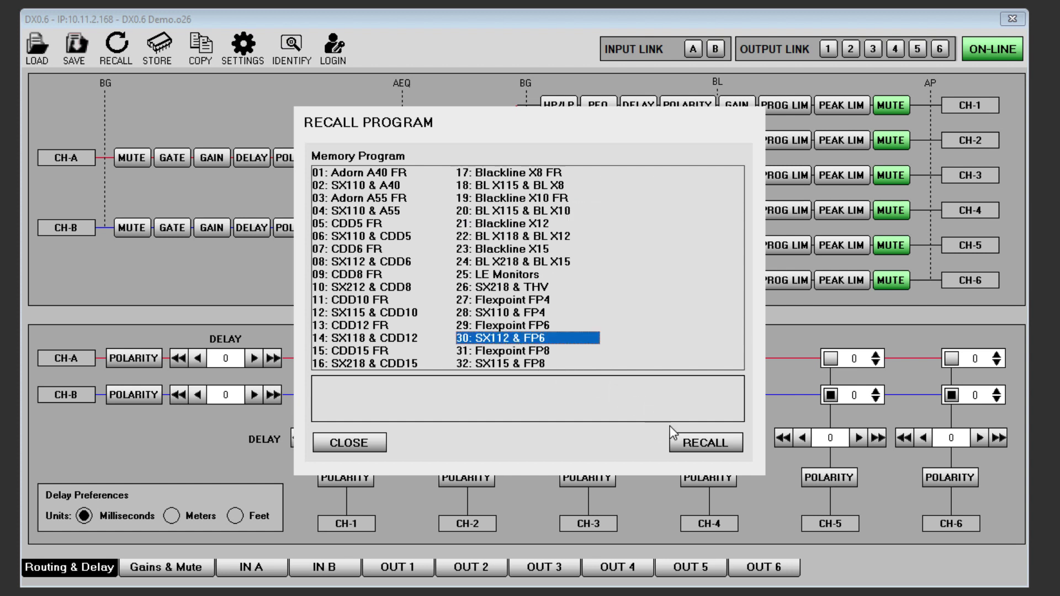
pyautogui.click(696, 442)
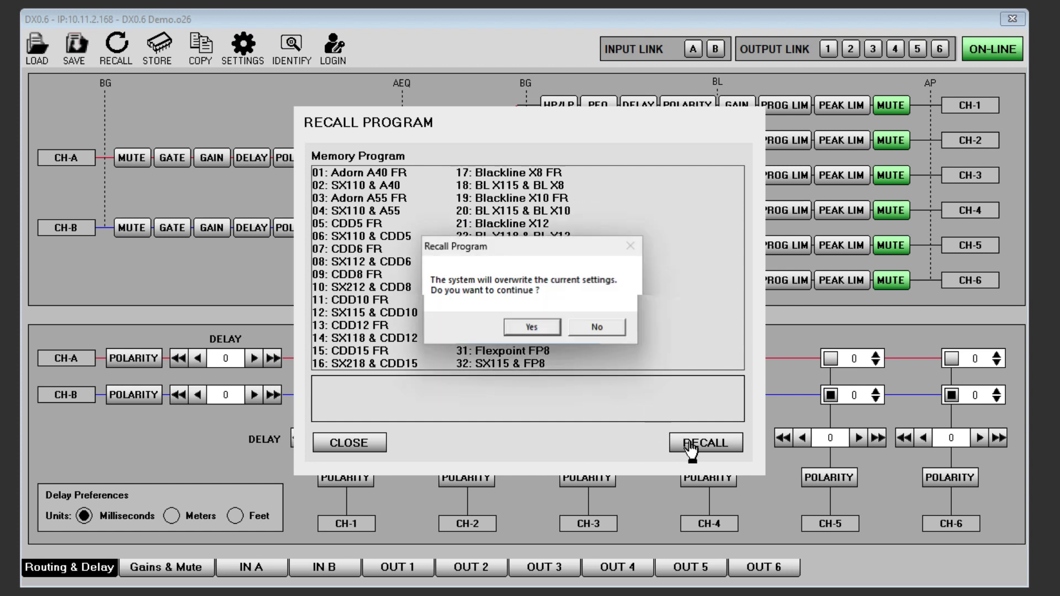
pyautogui.click(533, 330)
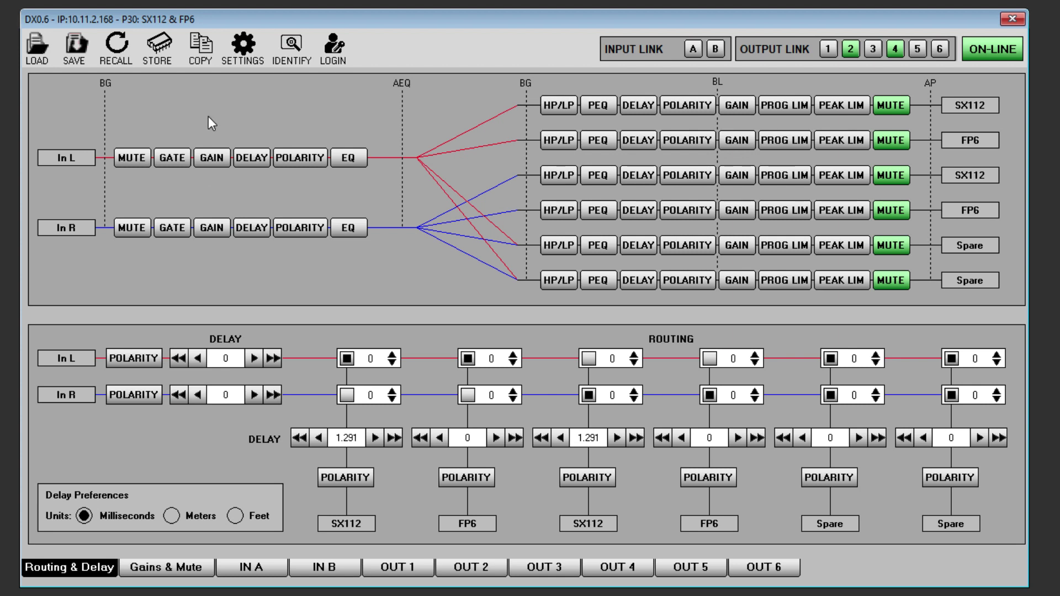
# - In the COPY dialog, set up an output copy from output 1 to outputs 5 and 6
pyautogui.click(203, 48)
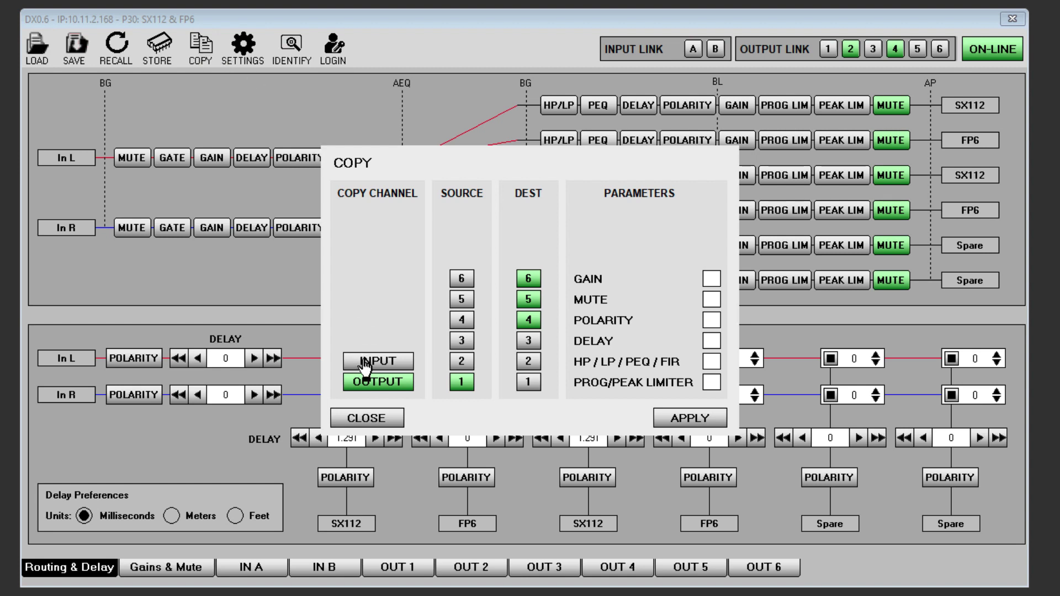
pyautogui.click(364, 364)
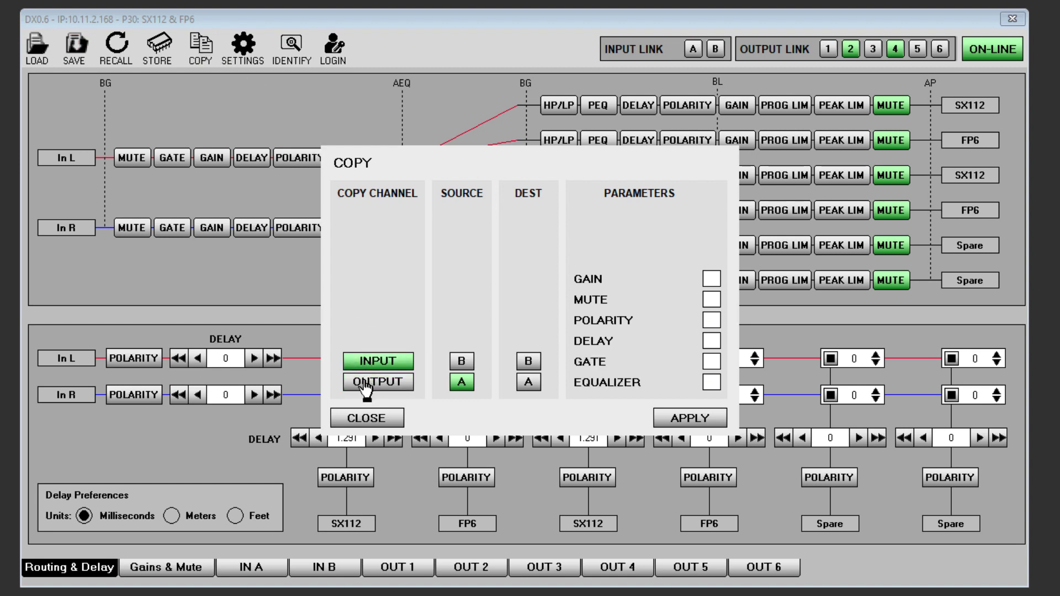
pyautogui.click(366, 385)
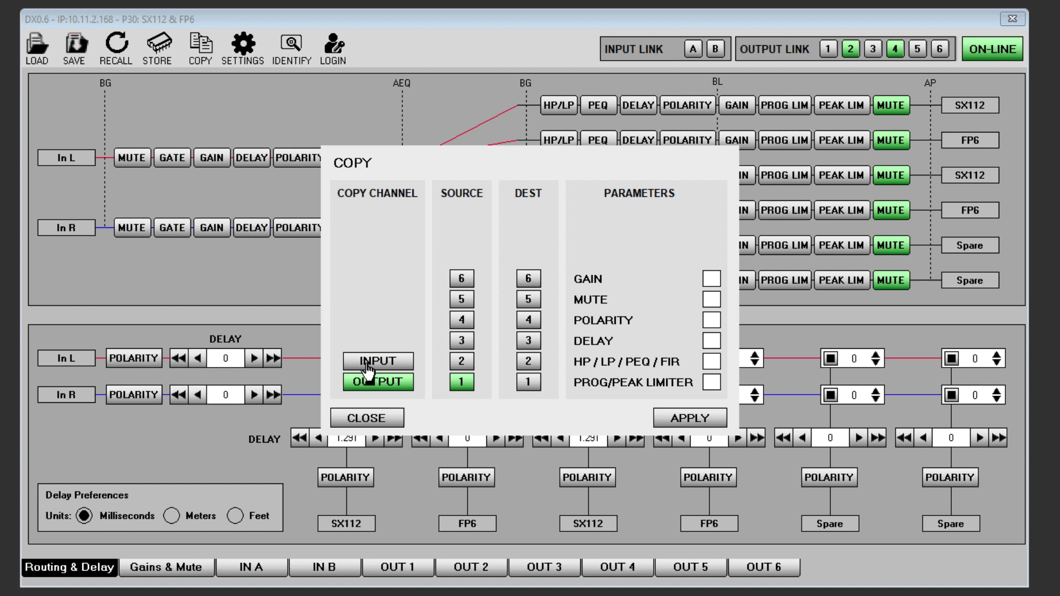
pyautogui.click(367, 367)
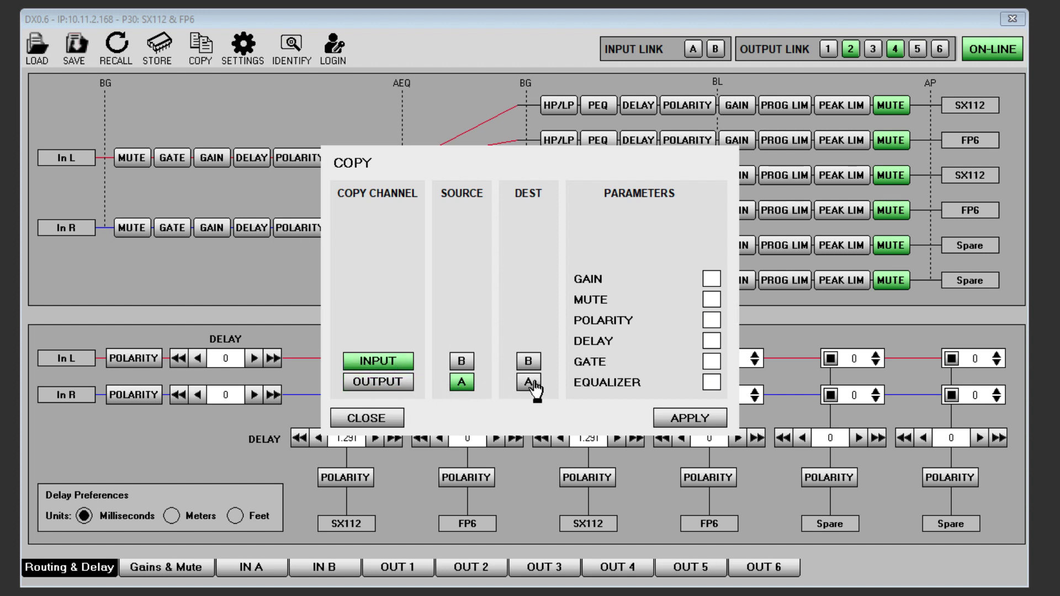
pyautogui.click(528, 364)
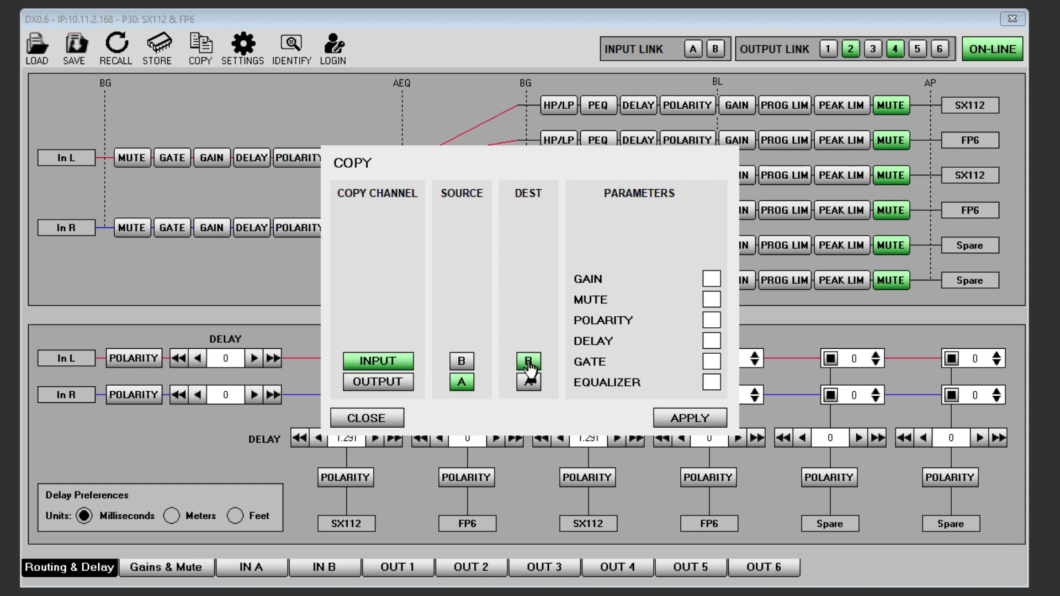
pyautogui.click(528, 365)
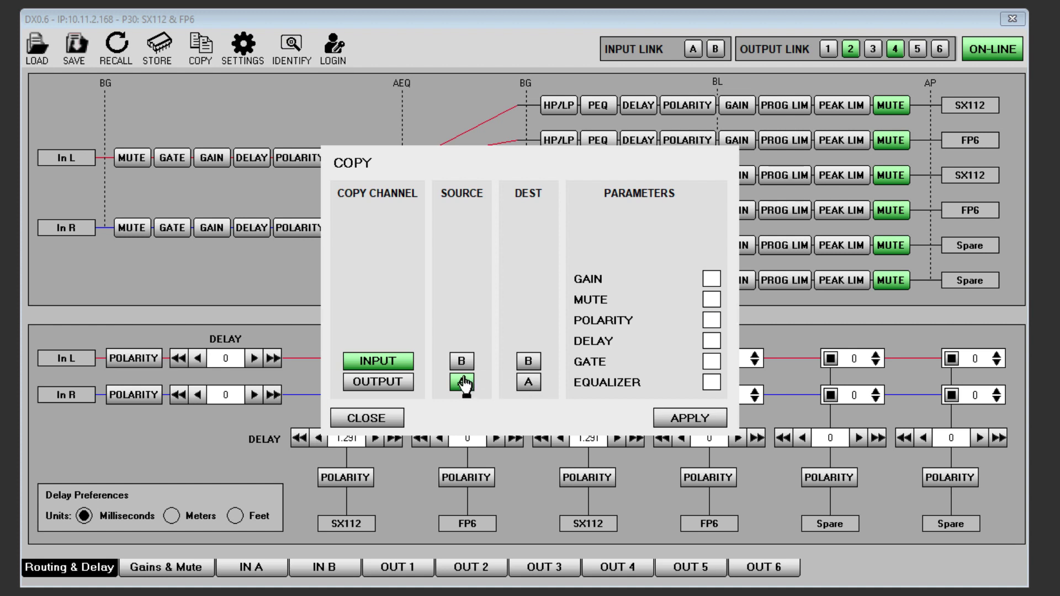
pyautogui.click(386, 382)
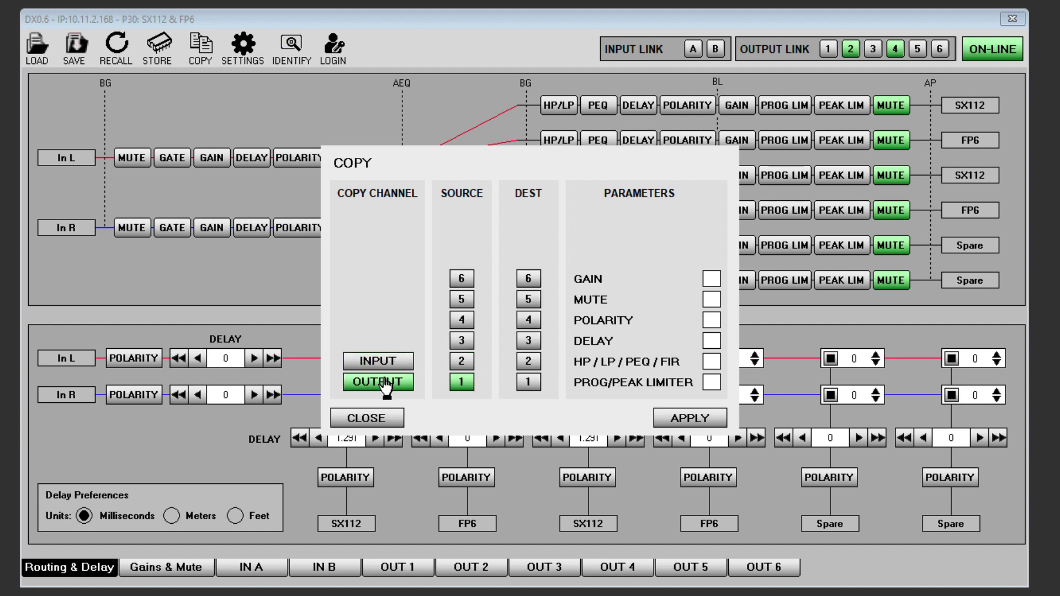
pyautogui.click(528, 301)
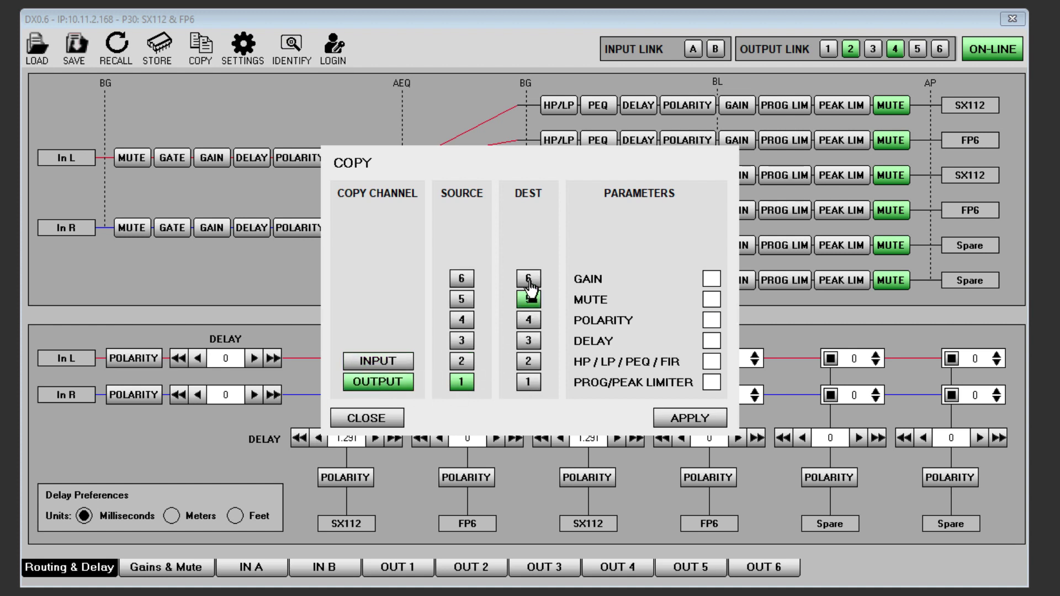
pyautogui.click(529, 283)
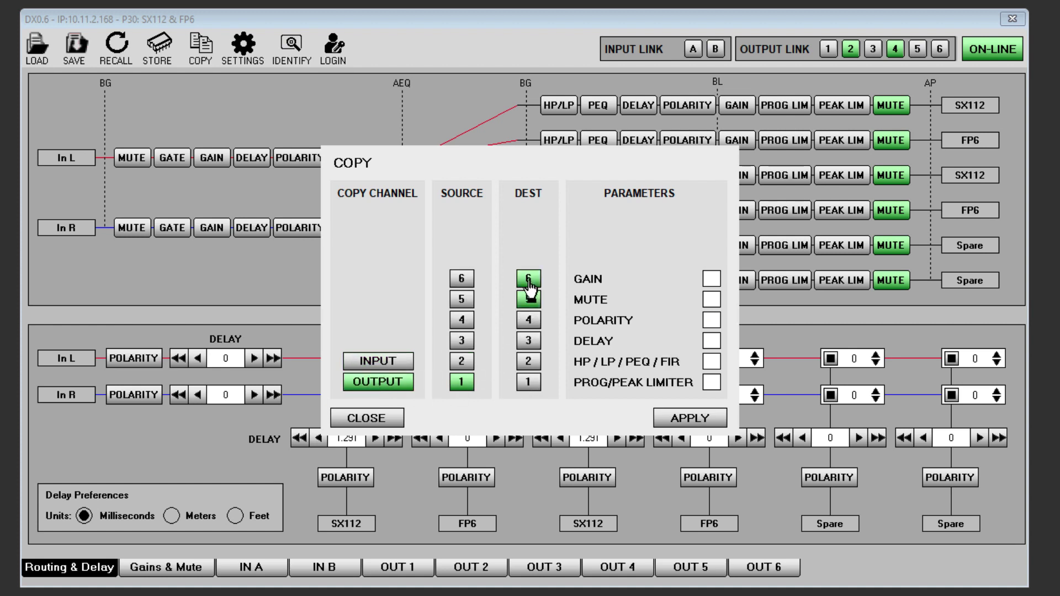
# - Copy gain, mute, polarity, delay, filters and limiters from output 1, confirming with Yes
pyautogui.click(711, 280)
pyautogui.click(711, 300)
pyautogui.click(711, 320)
pyautogui.click(711, 341)
pyautogui.click(711, 362)
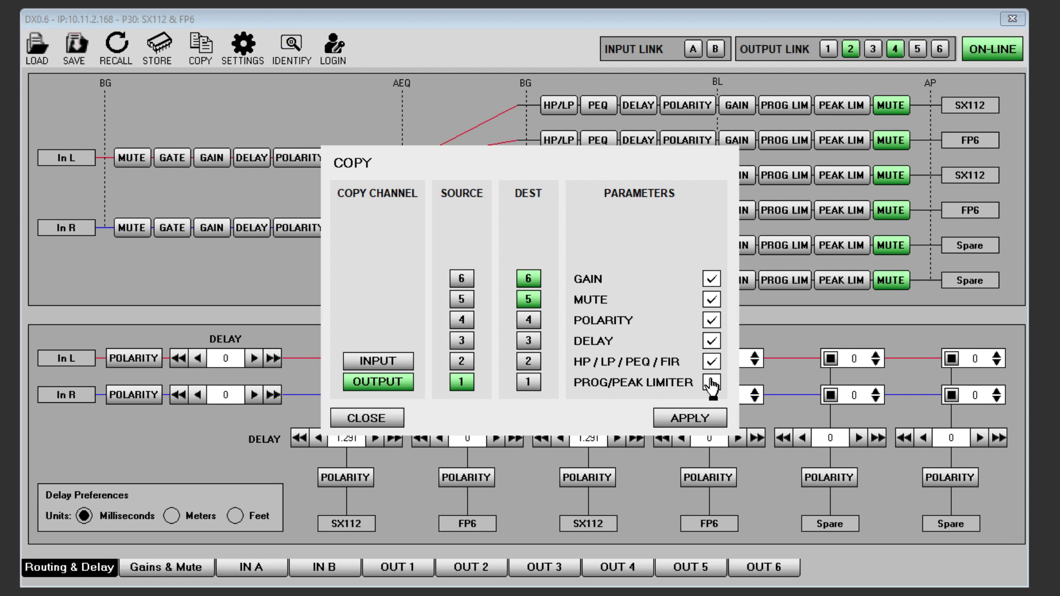
pyautogui.click(711, 382)
pyautogui.click(686, 422)
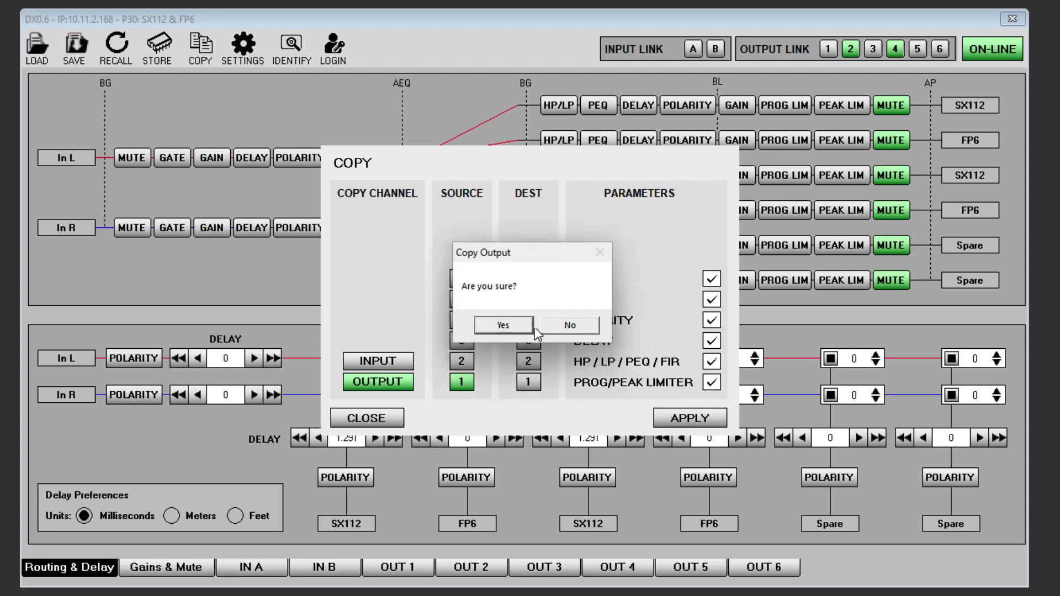
pyautogui.click(516, 323)
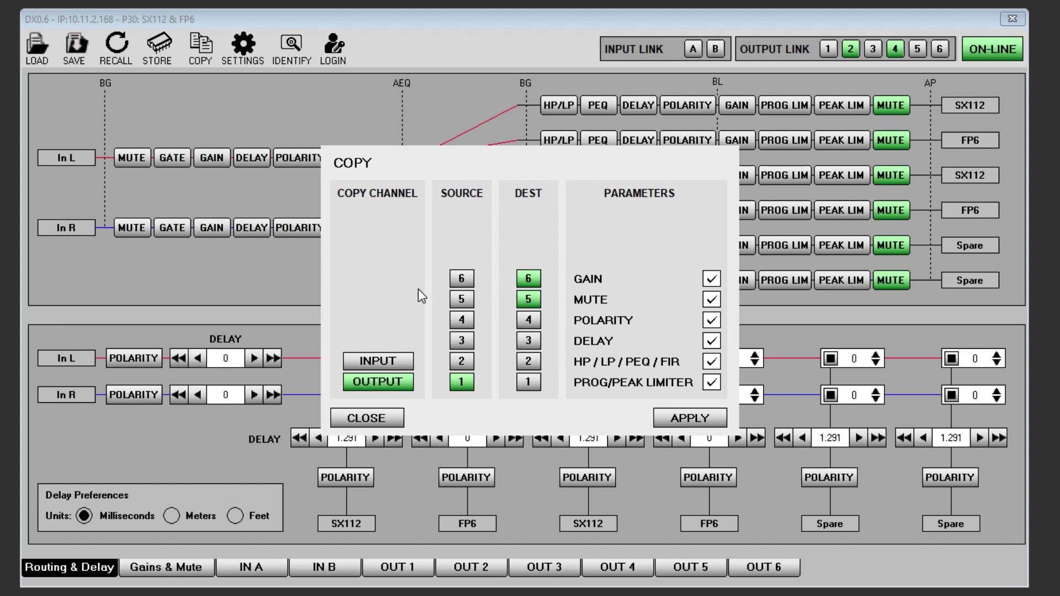
pyautogui.click(344, 420)
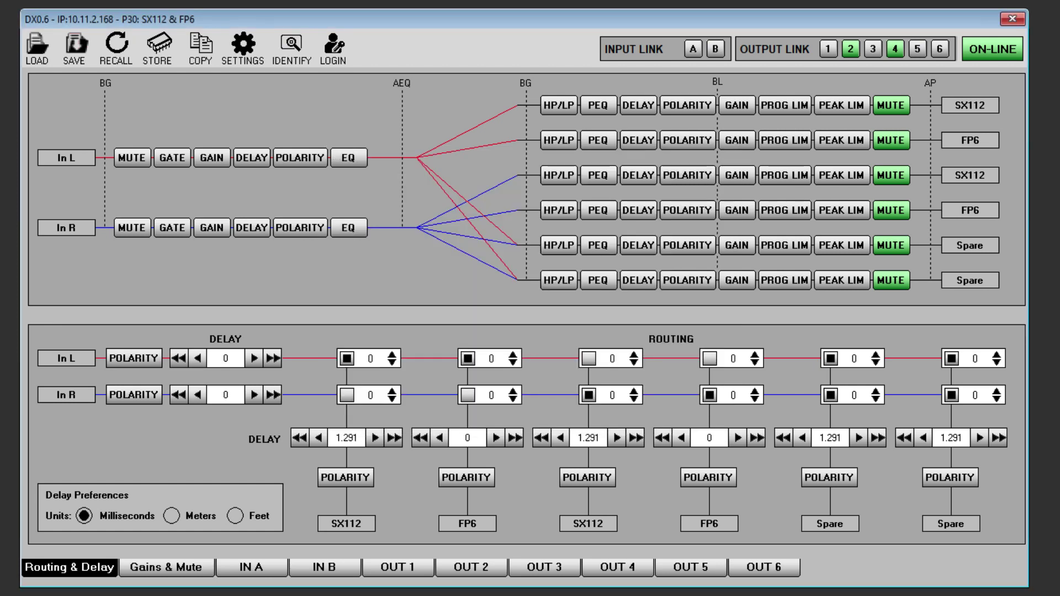
pyautogui.click(243, 55)
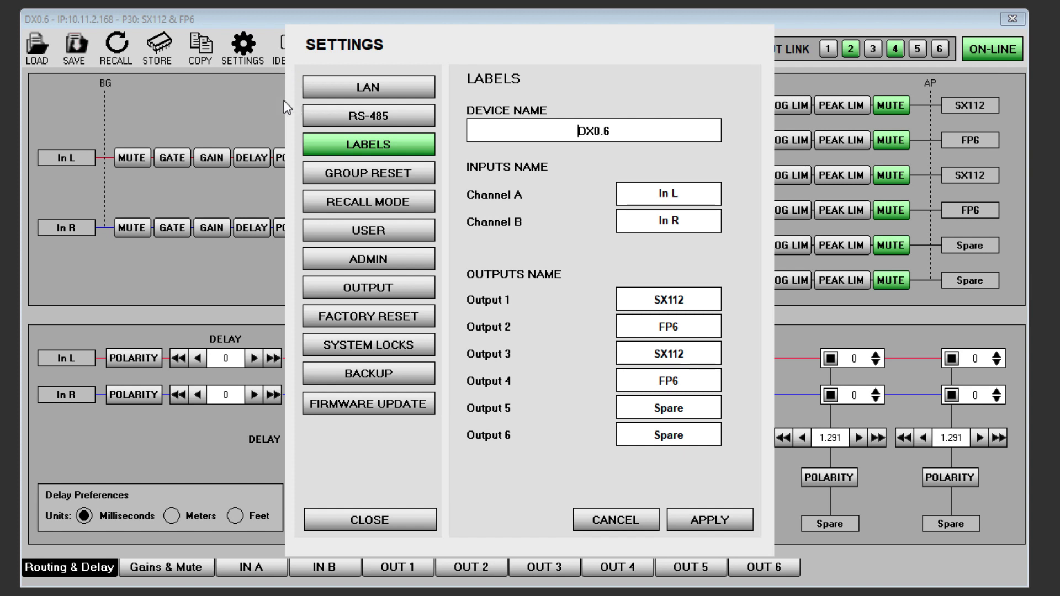
pyautogui.click(346, 519)
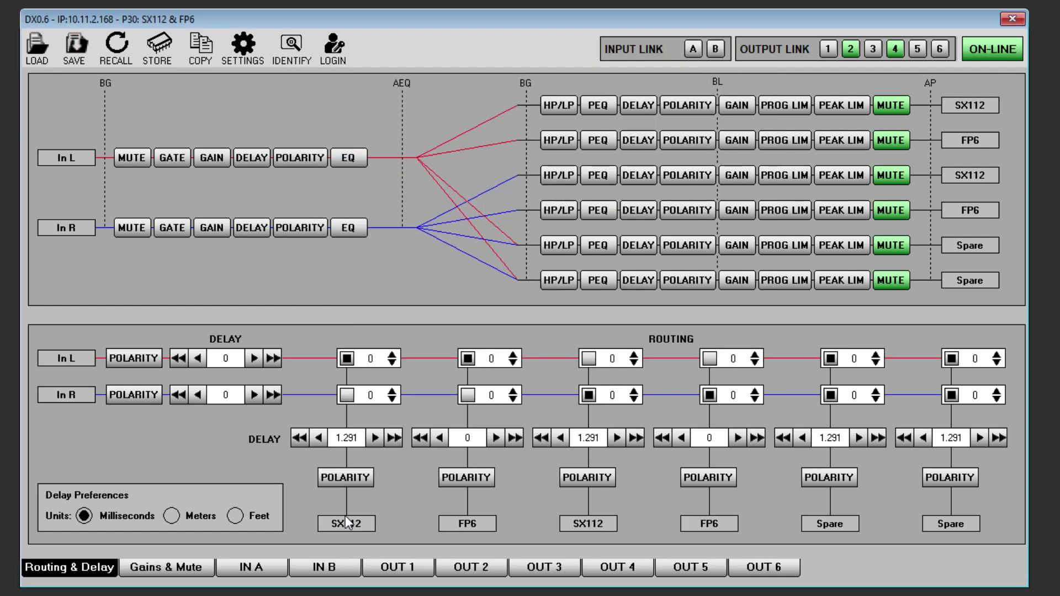
pyautogui.click(291, 49)
pyautogui.click(334, 55)
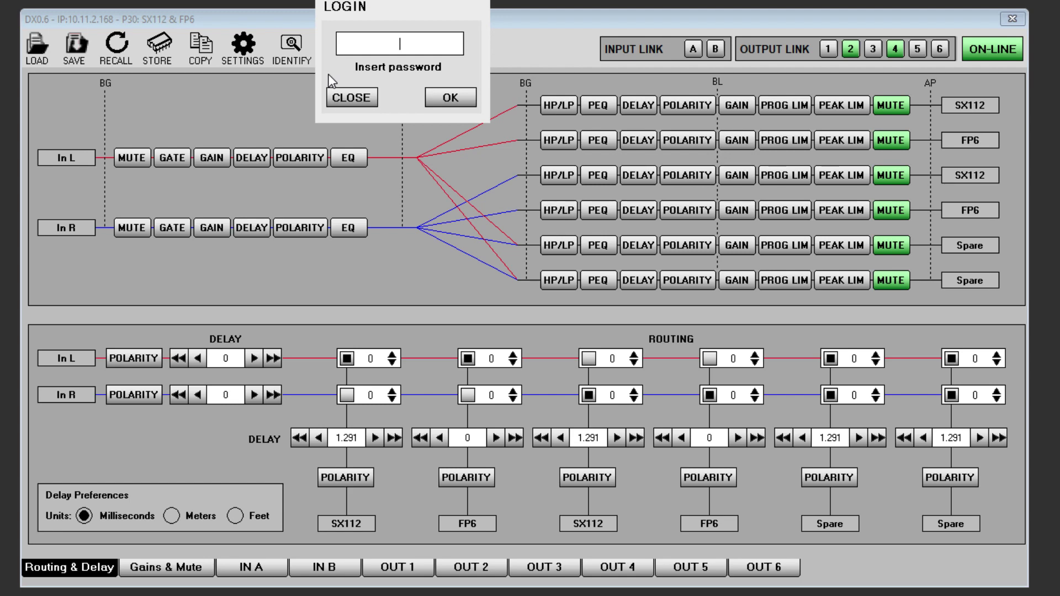
pyautogui.click(342, 98)
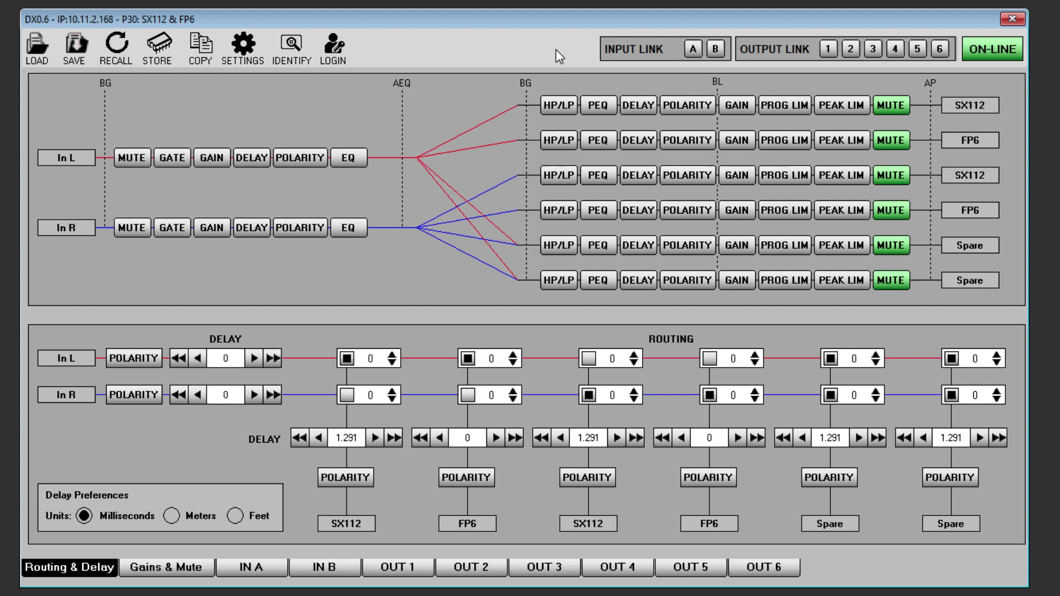
# - Link outputs 1 and 2 and load the Subwoofers preset SX112 Small FR.chn onto output 1
pyautogui.click(835, 52)
pyautogui.click(850, 51)
pyautogui.click(391, 569)
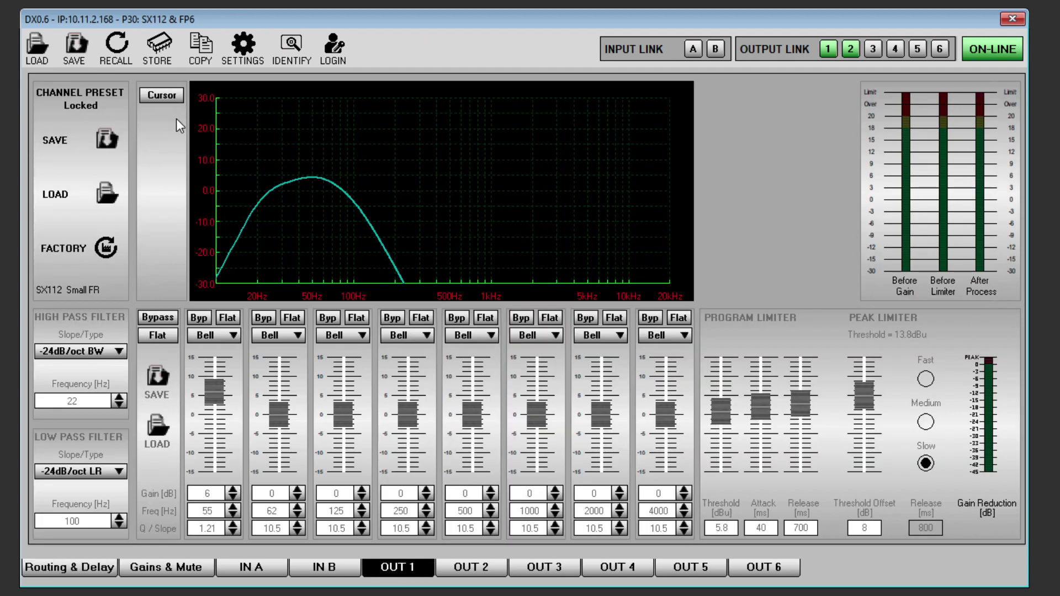
pyautogui.click(110, 200)
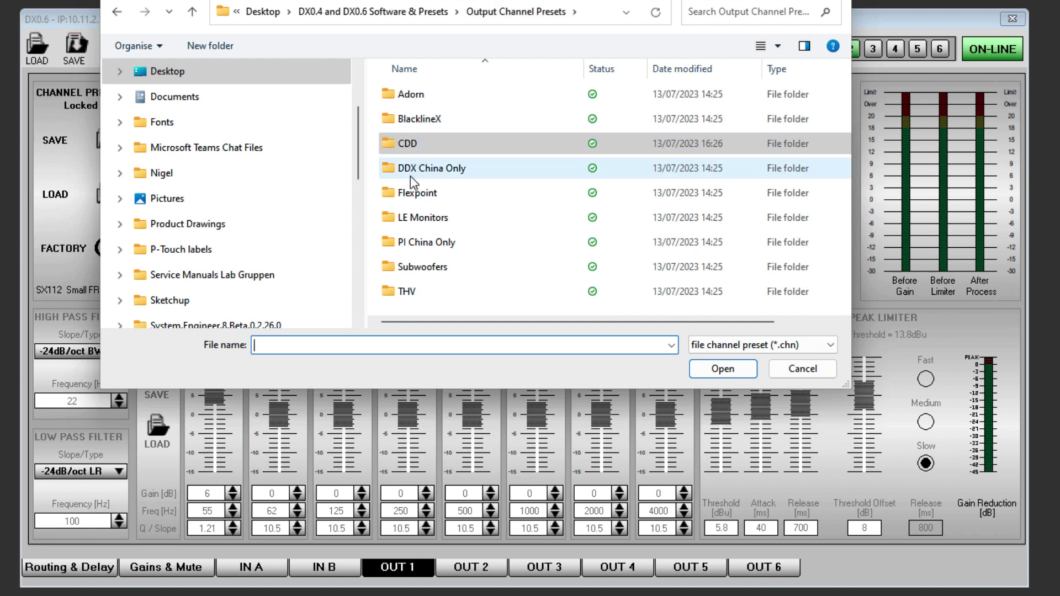
pyautogui.doubleClick(418, 265)
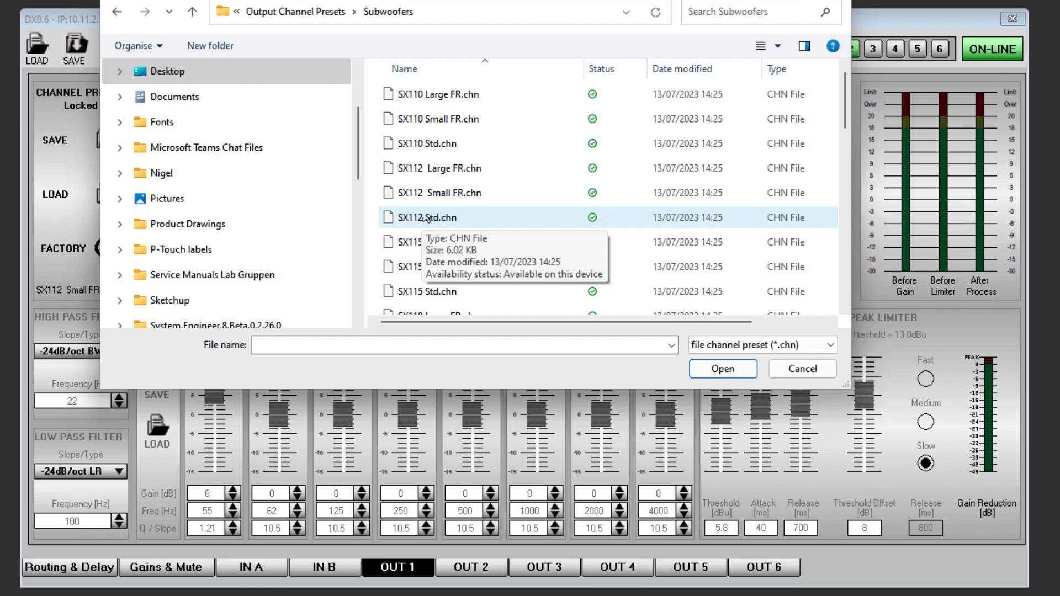
pyautogui.click(424, 193)
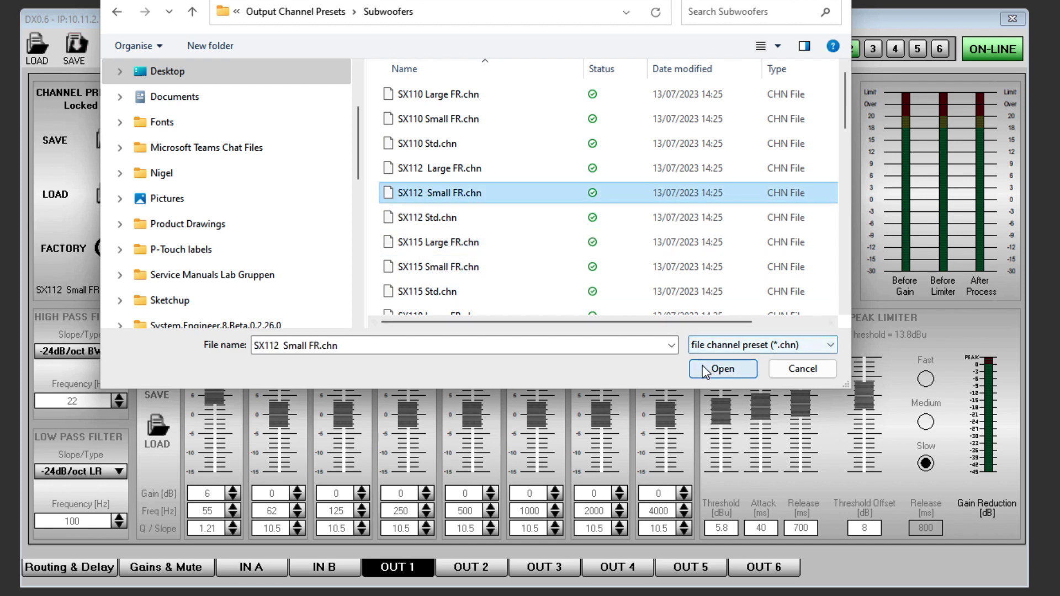
pyautogui.click(718, 367)
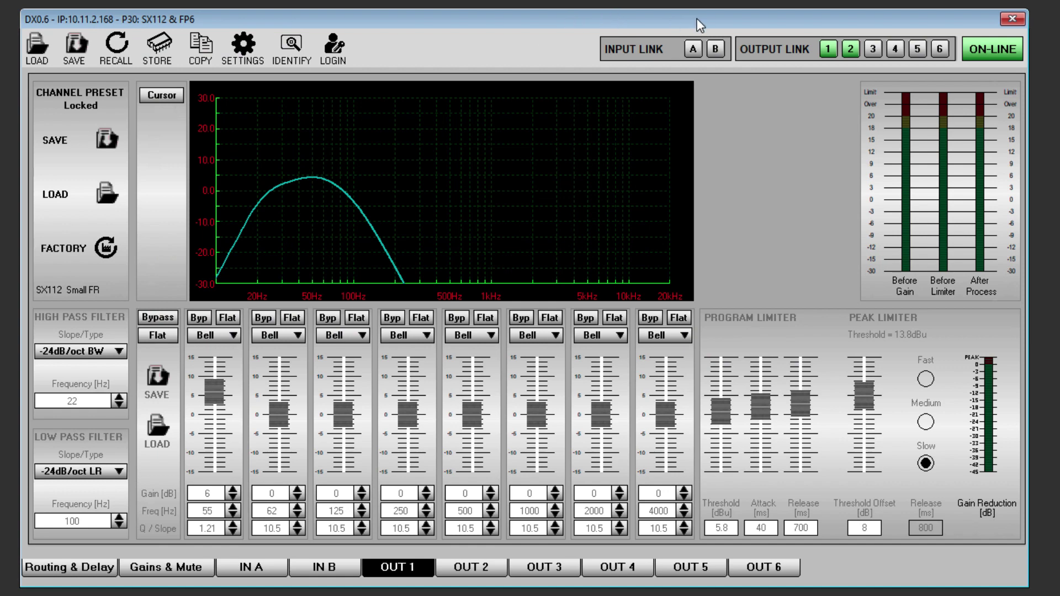
# - Unlink outputs 1 and 2 and link outputs 3 and 4 instead
pyautogui.click(828, 49)
pyautogui.click(854, 50)
pyautogui.click(872, 51)
pyautogui.click(894, 49)
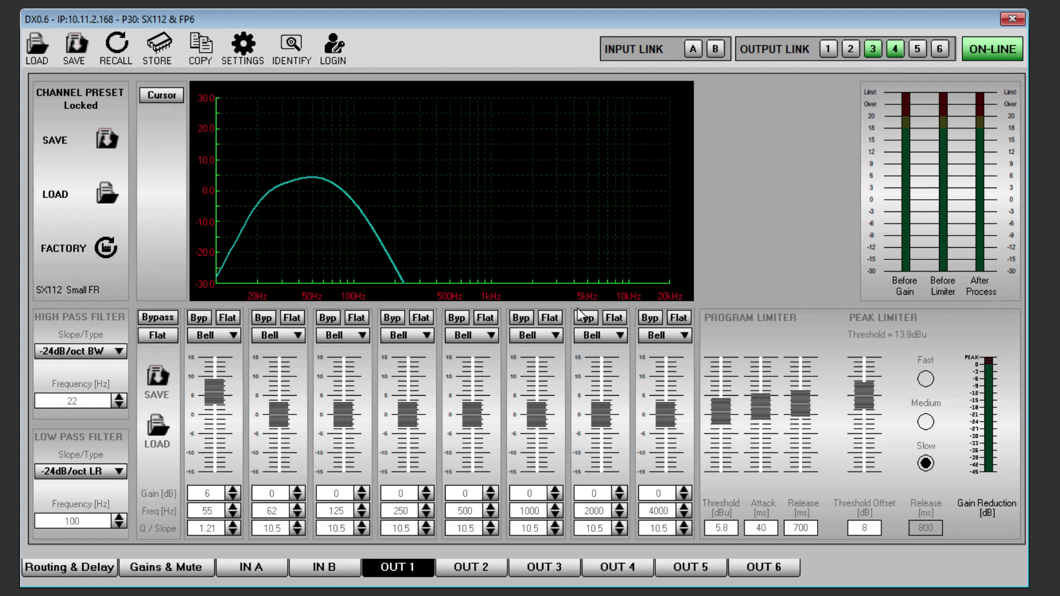
# - Load the CDD6 HP.chn preset from the CDD folder onto output 3, then review outputs 1–3
pyautogui.click(539, 563)
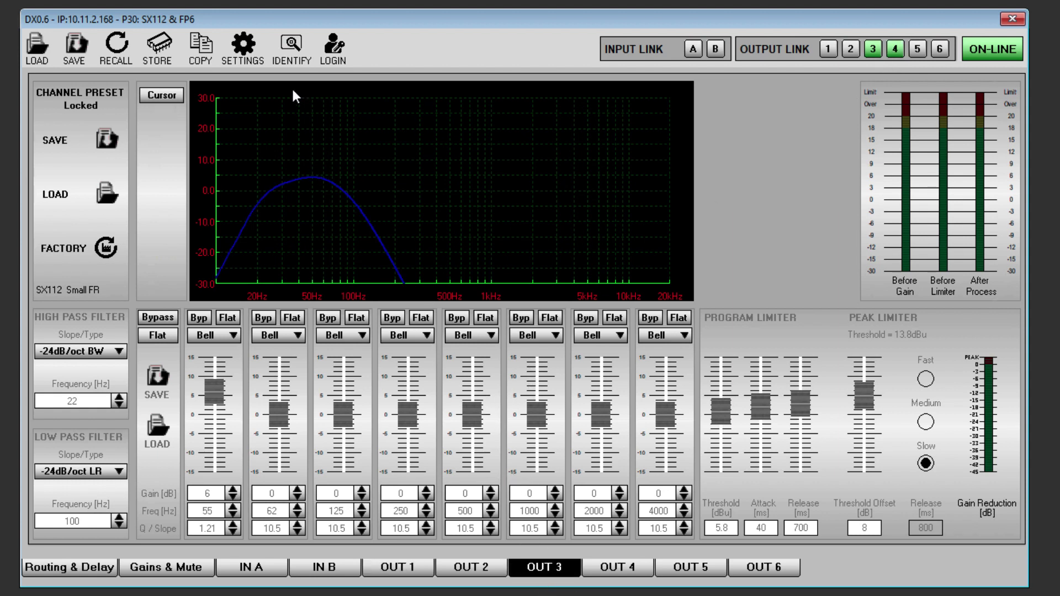
pyautogui.click(104, 192)
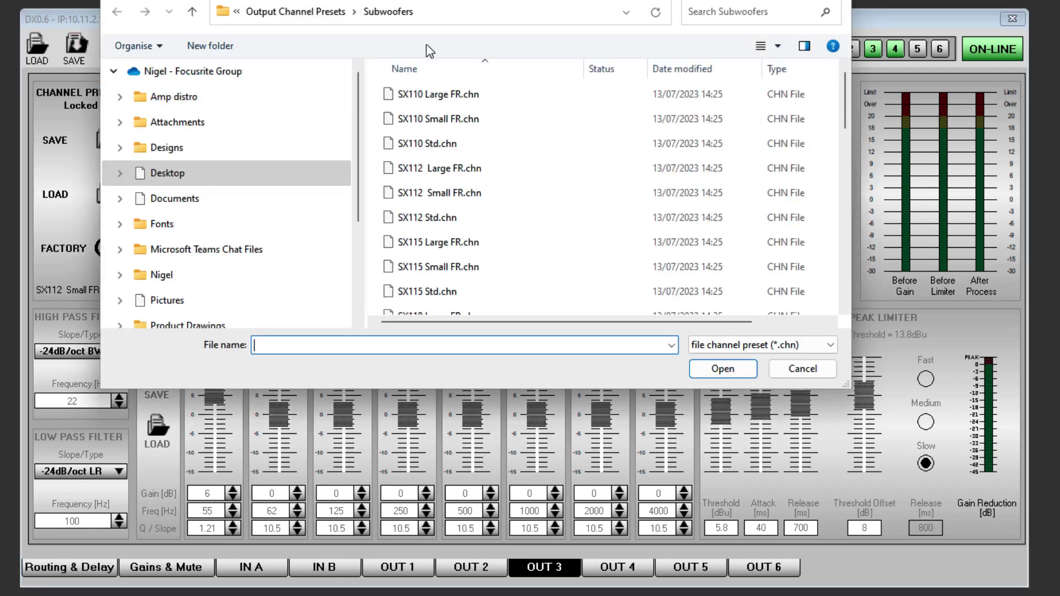
pyautogui.click(313, 12)
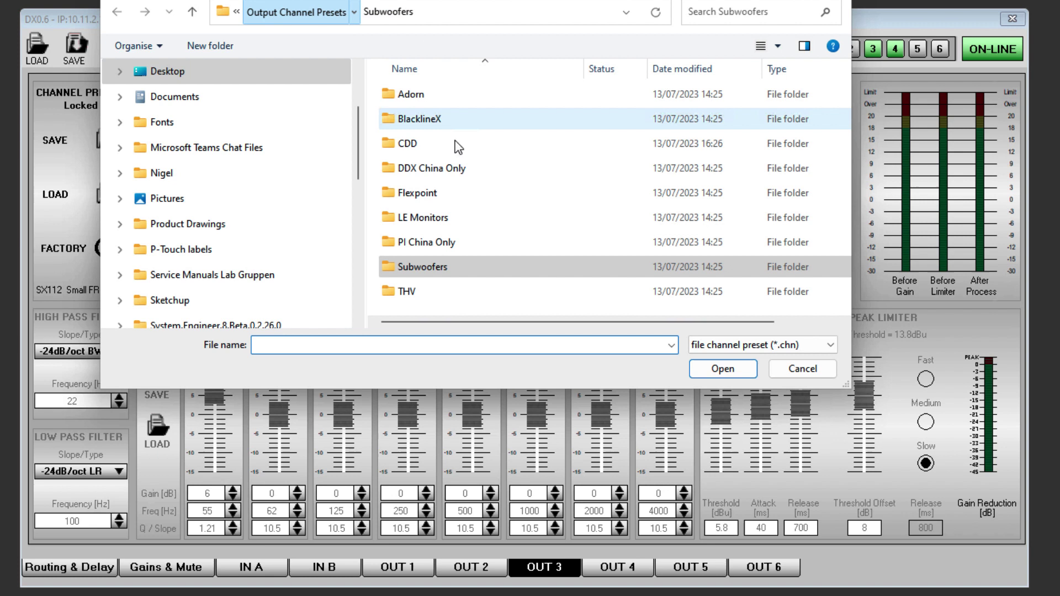
pyautogui.doubleClick(415, 145)
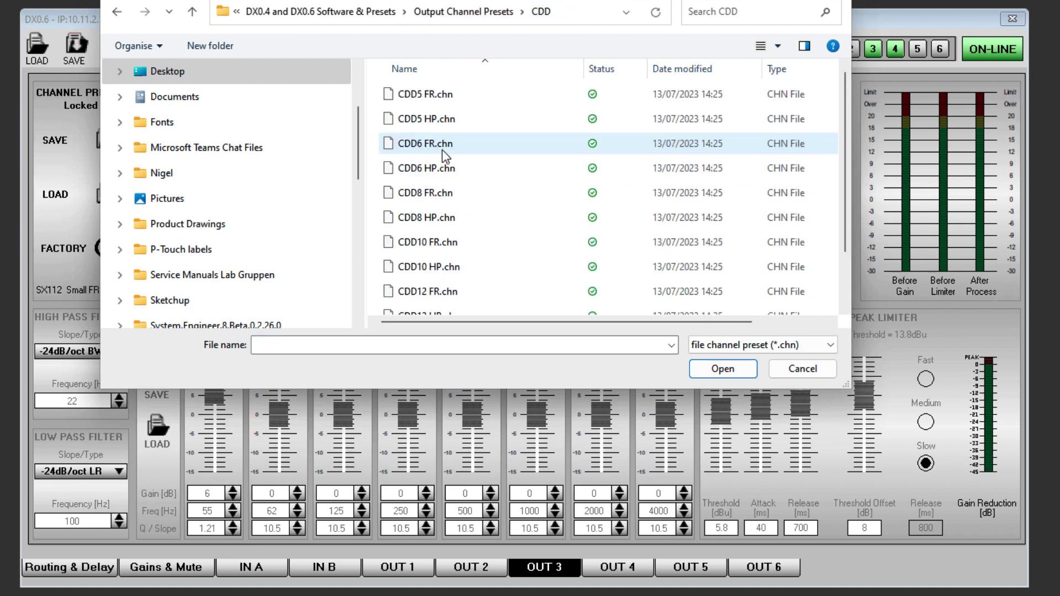
pyautogui.click(428, 168)
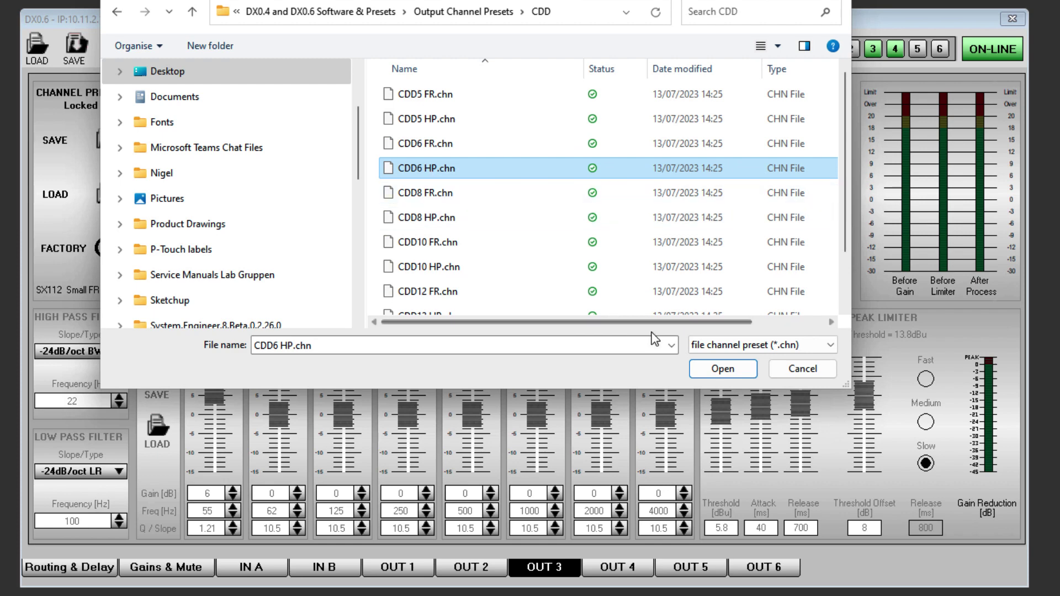
pyautogui.click(707, 369)
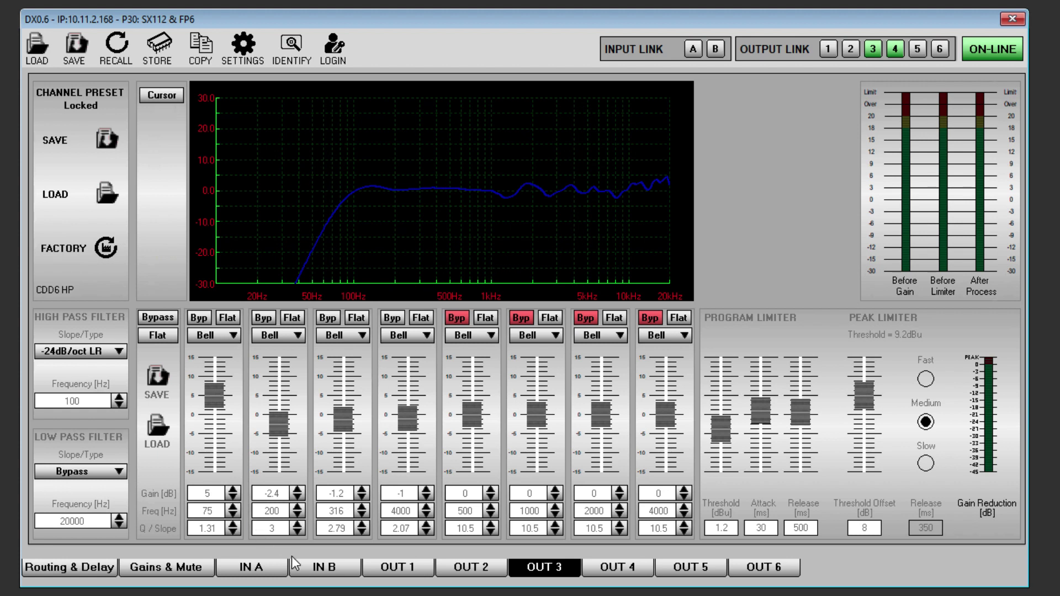
pyautogui.click(387, 569)
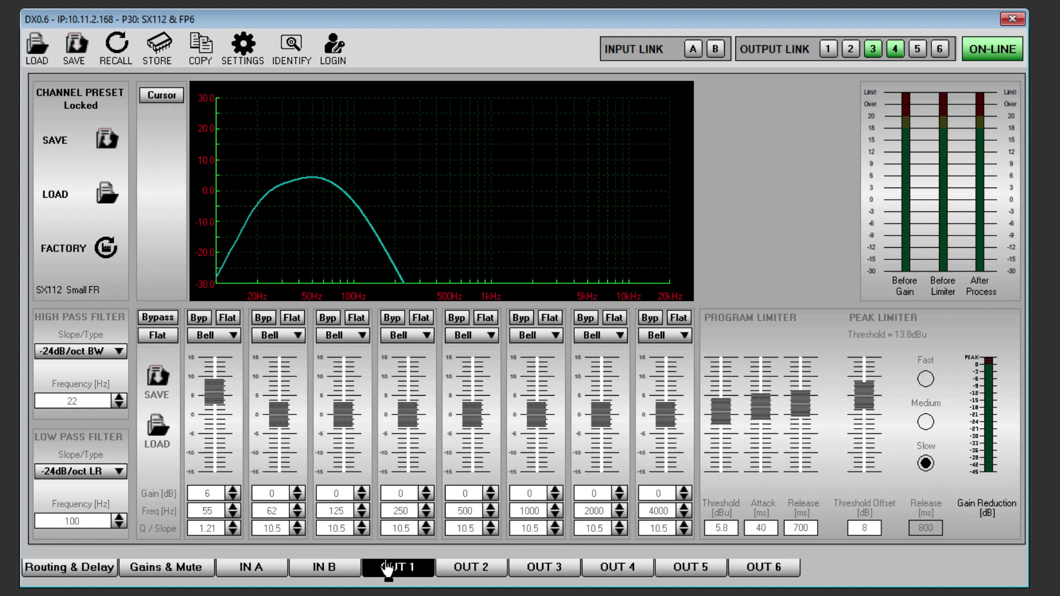
pyautogui.click(458, 571)
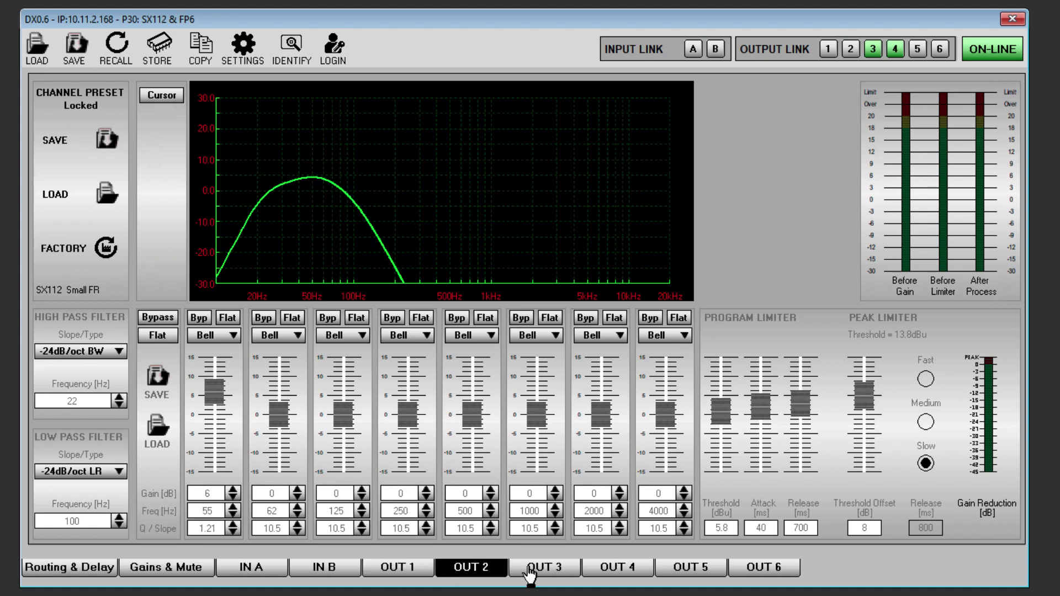